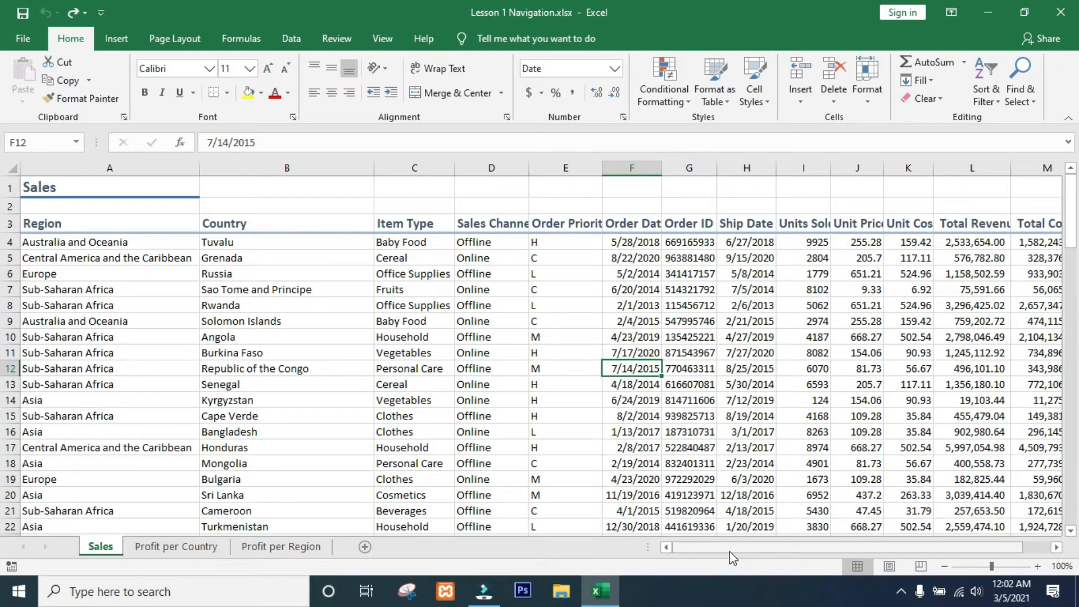
- Select the Personal Care cell C12 on the Sales sheet and step to its neighbouring cells and back
drag(729, 552, 707, 552)
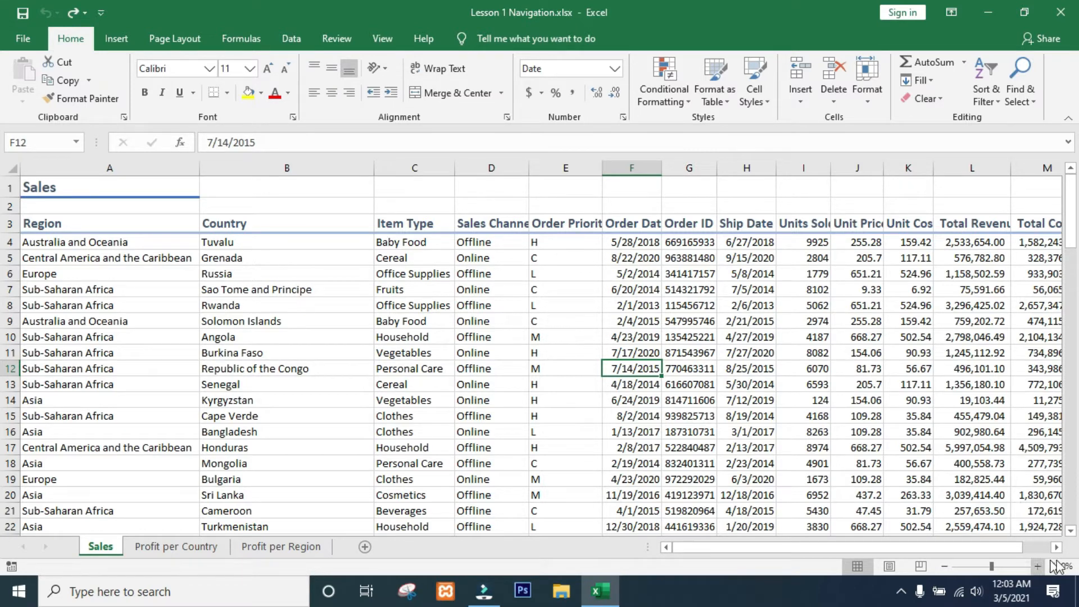
click(1072, 531)
click(1071, 531)
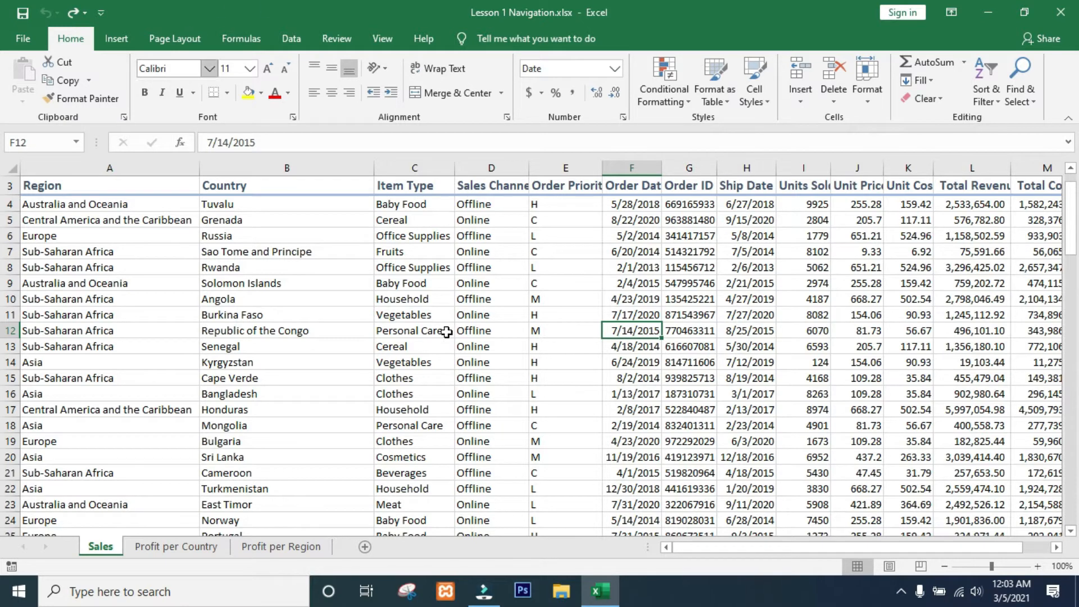
click(412, 334)
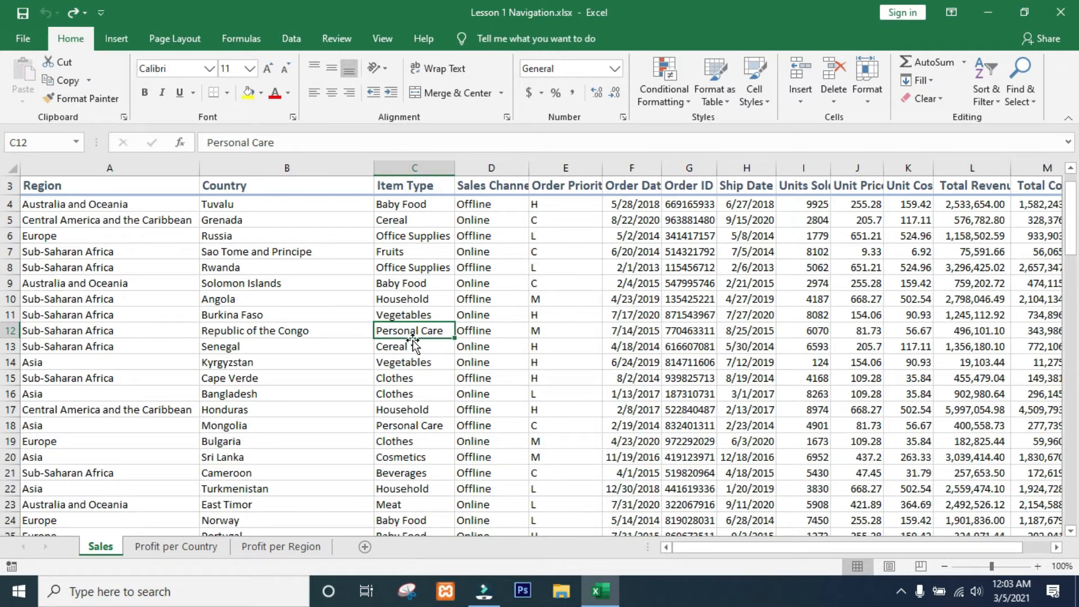
key(Left)
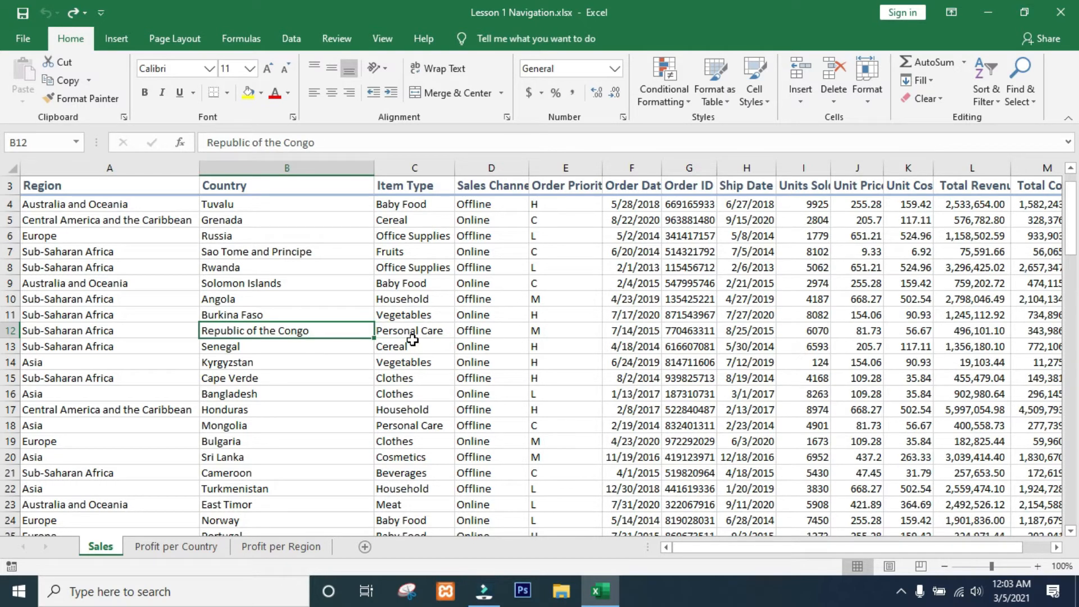
key(Right)
key(Up)
key(Down)
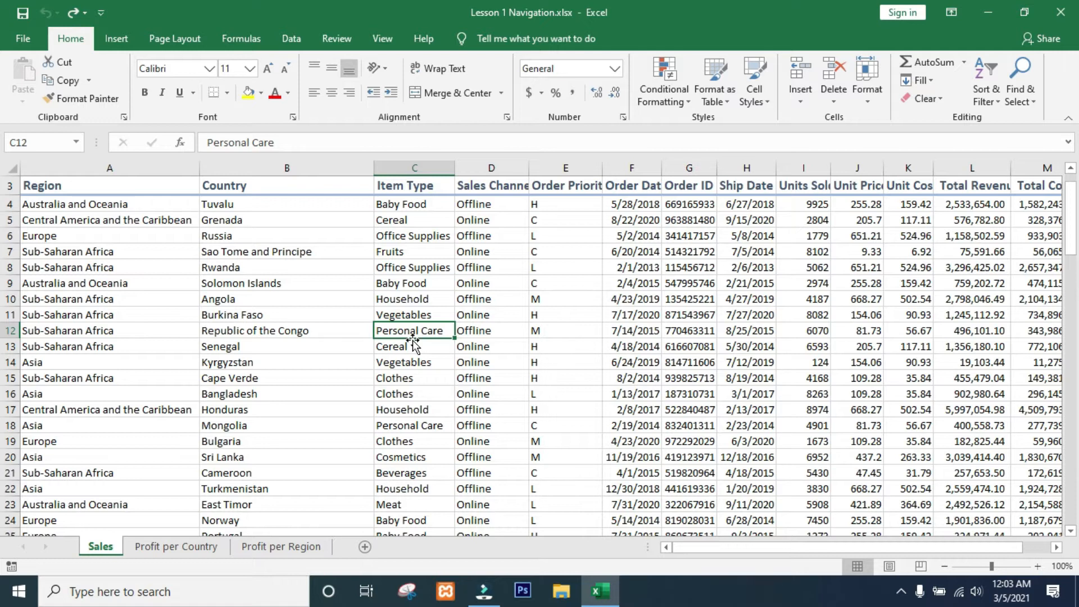
- Page one screen down and back up from cell A22, ending at cell A1 of the Sales sheet
click(43, 488)
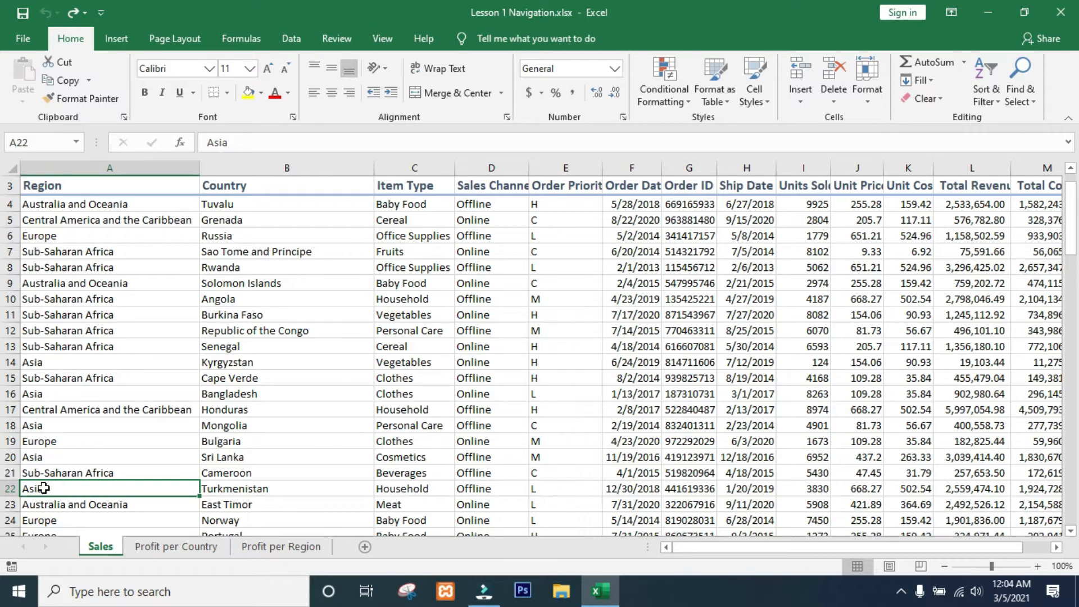
key(Page_Down)
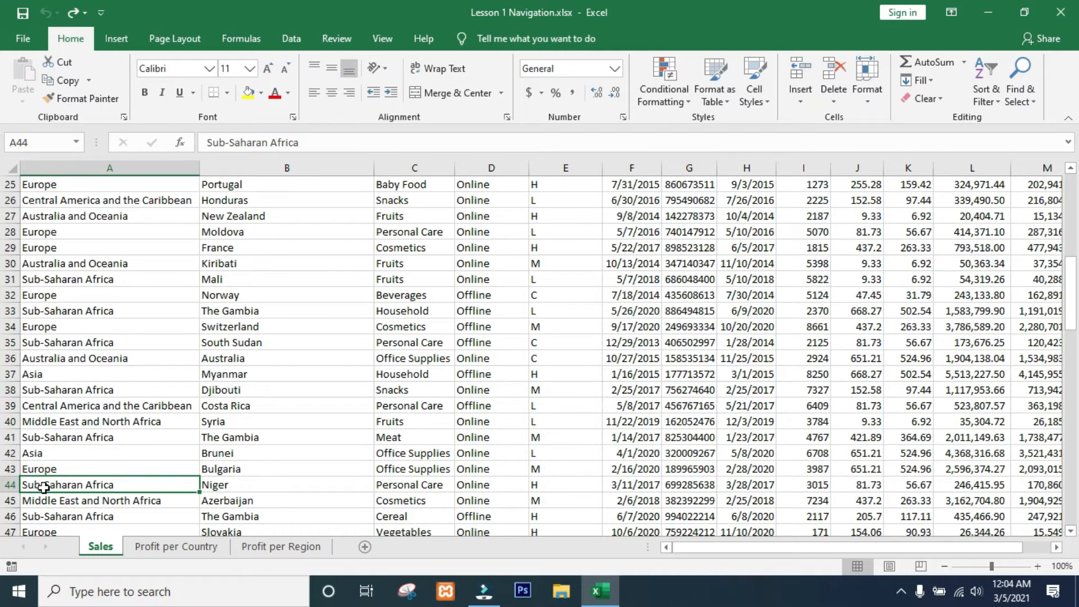
key(Page_Up)
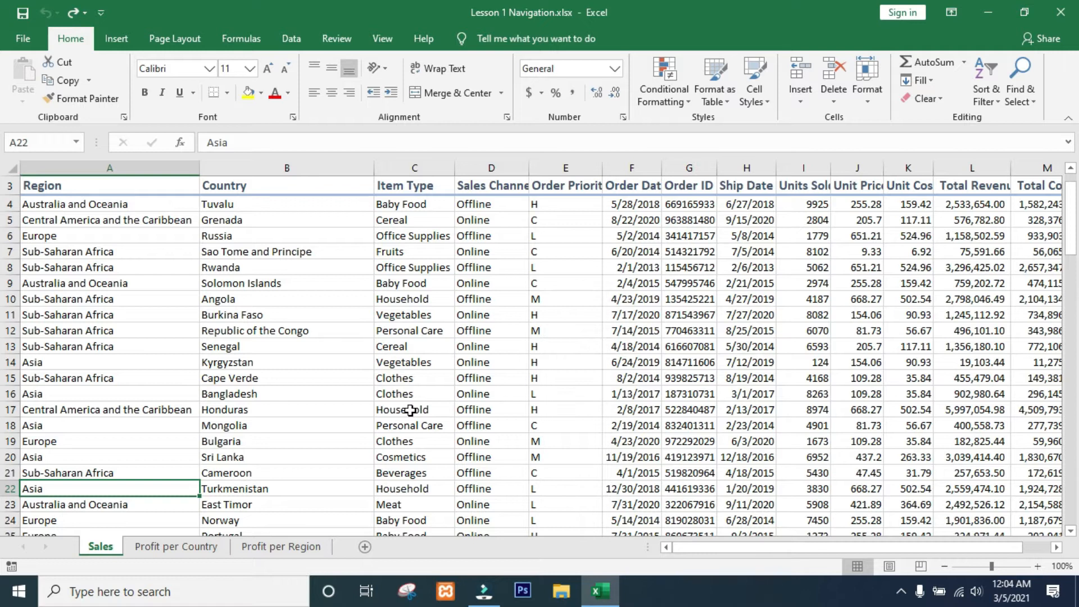
key(ctrl+Home)
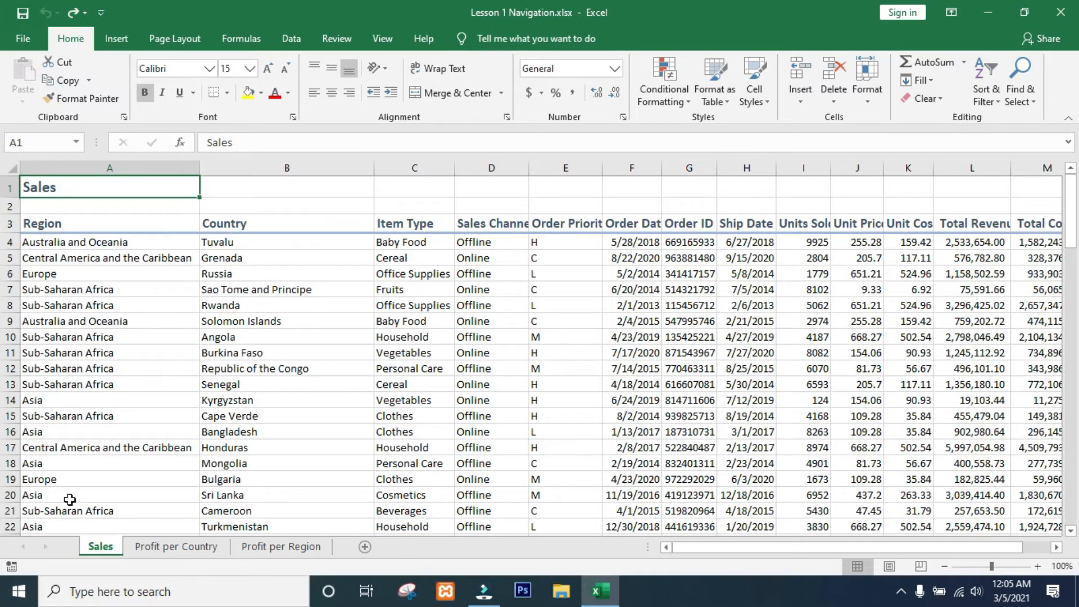
- Switch between the Profit per Country and Profit per Region sheets, ending on Profit per Region
click(159, 550)
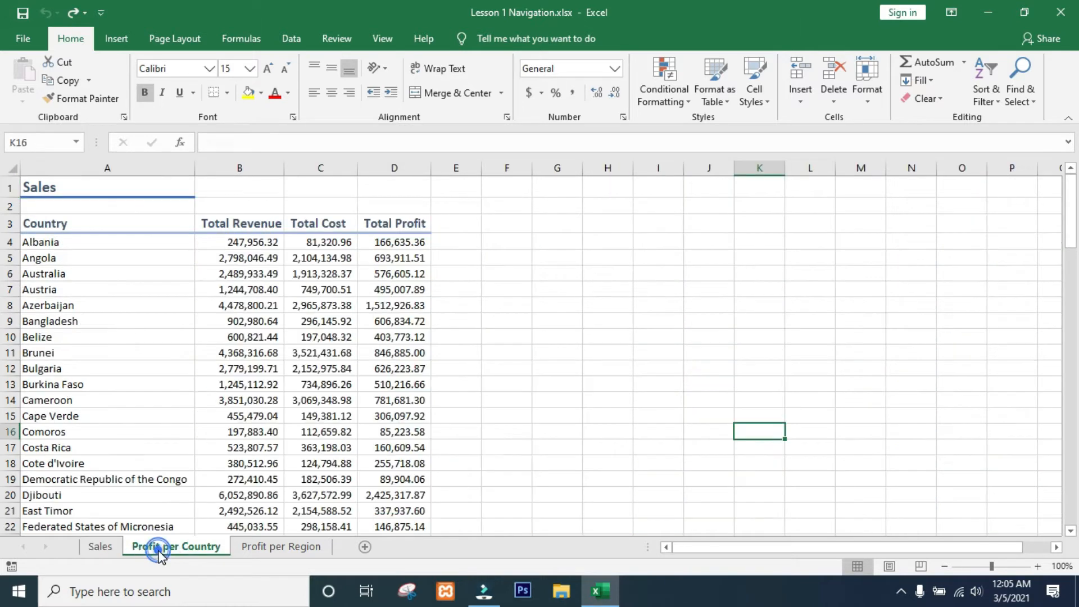
click(283, 553)
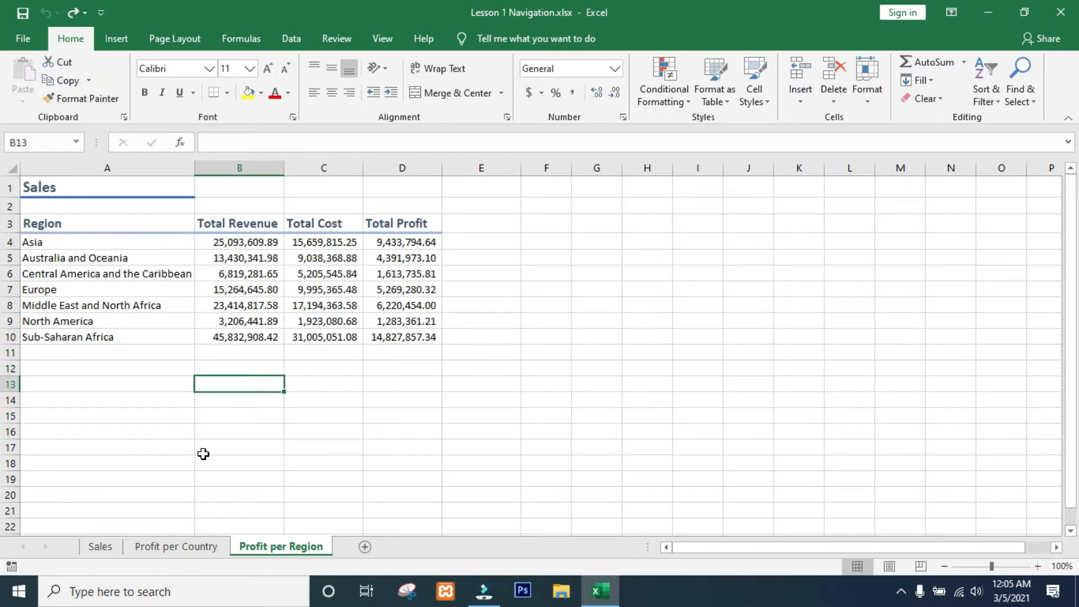
key(ctrl+Page_Up)
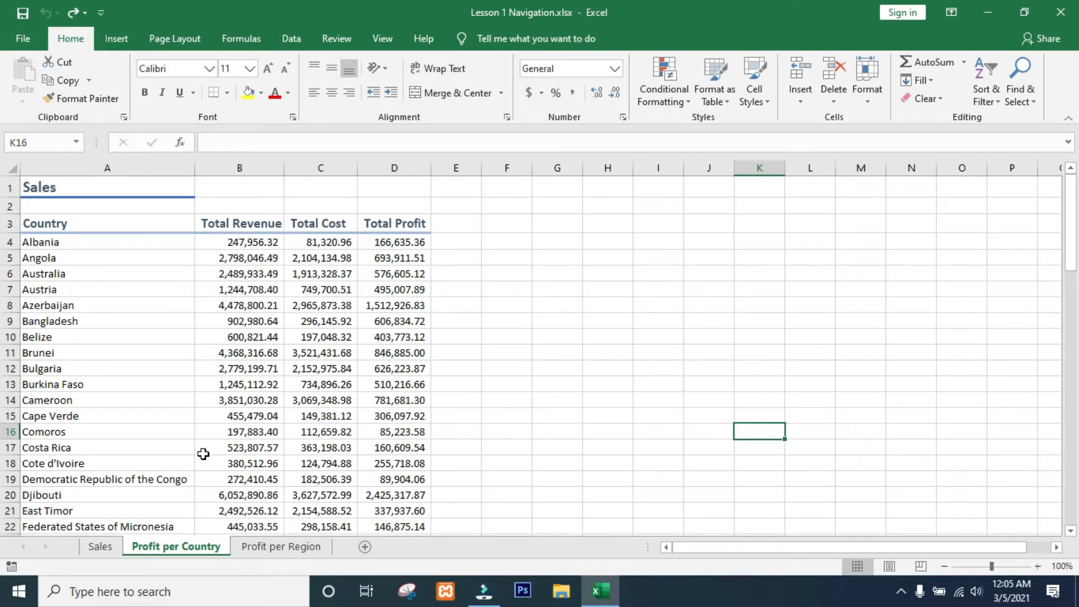
key(ctrl+Page_Down)
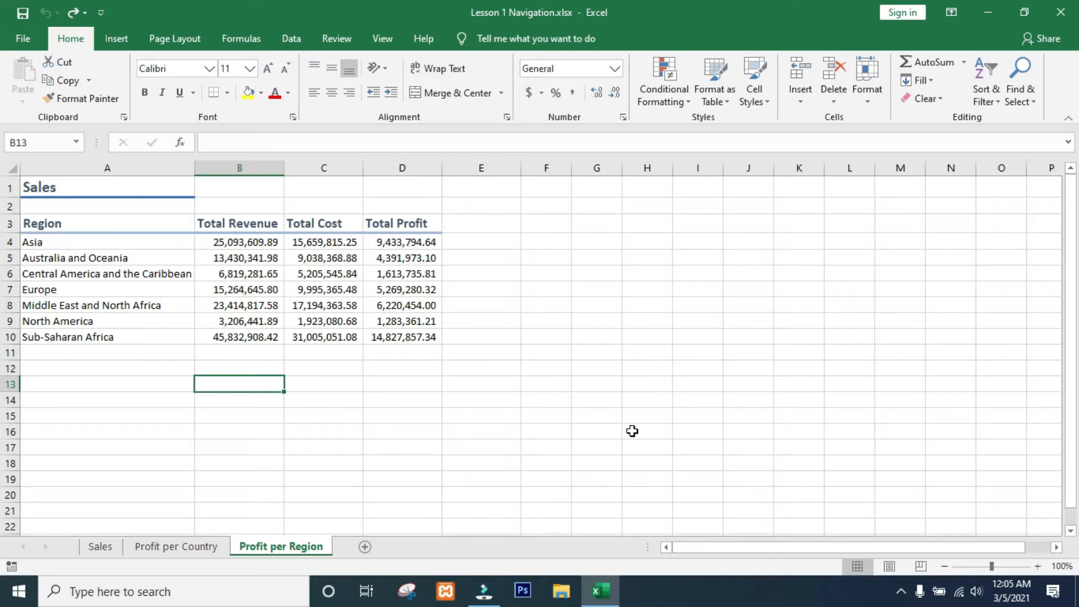
- Select the Total Profit values in D4:D10 on the Profit per Region sheet
click(305, 246)
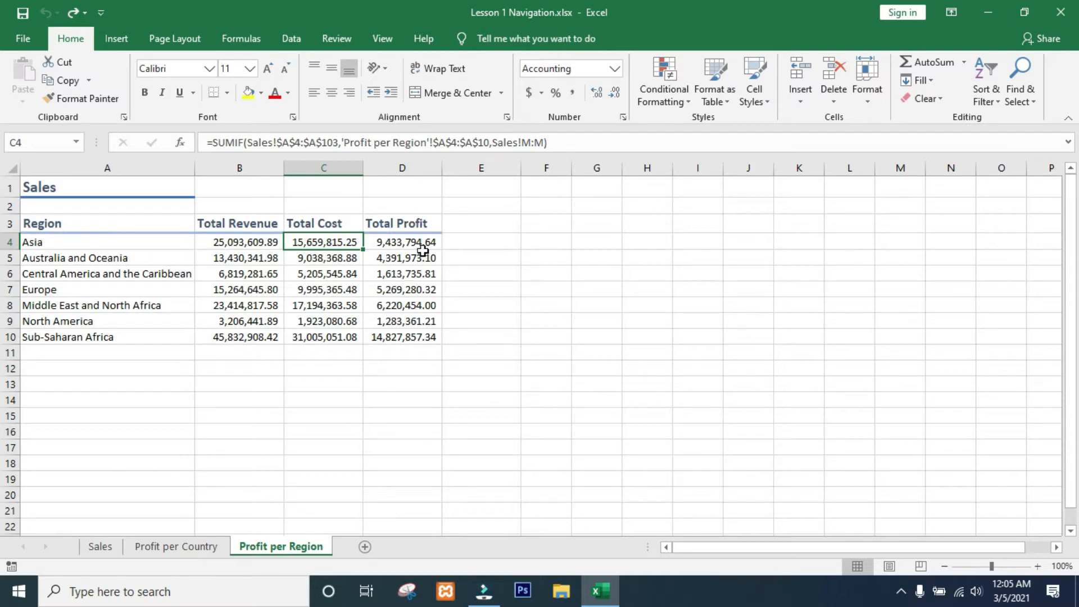
click(407, 242)
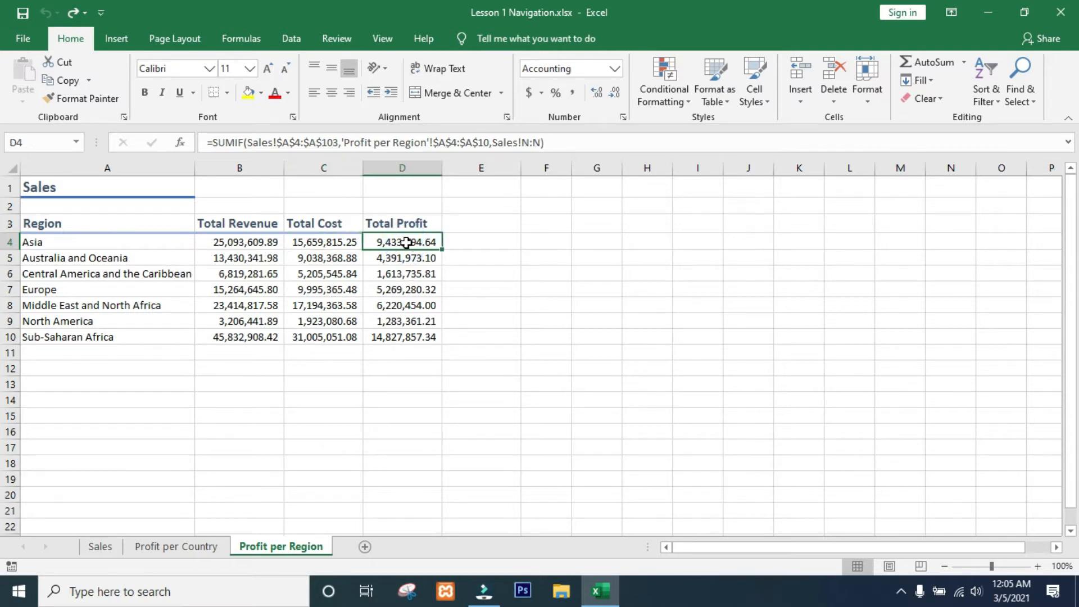
drag(406, 243, 406, 335)
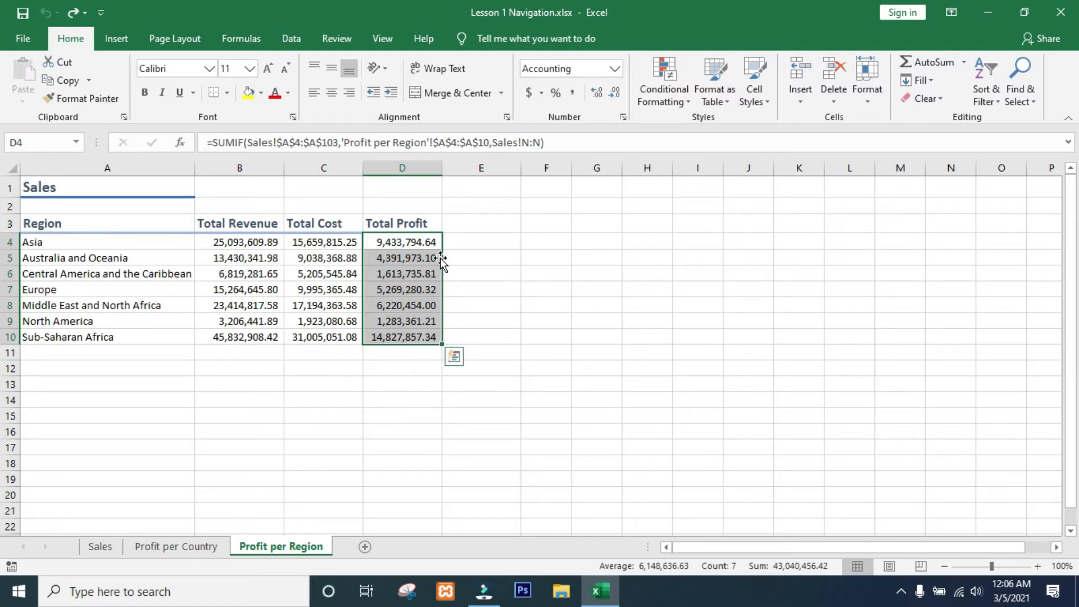
- Try moving the Total Profit values to E4:E10 and filling them down to D11, undoing each change
drag(442, 260, 457, 256)
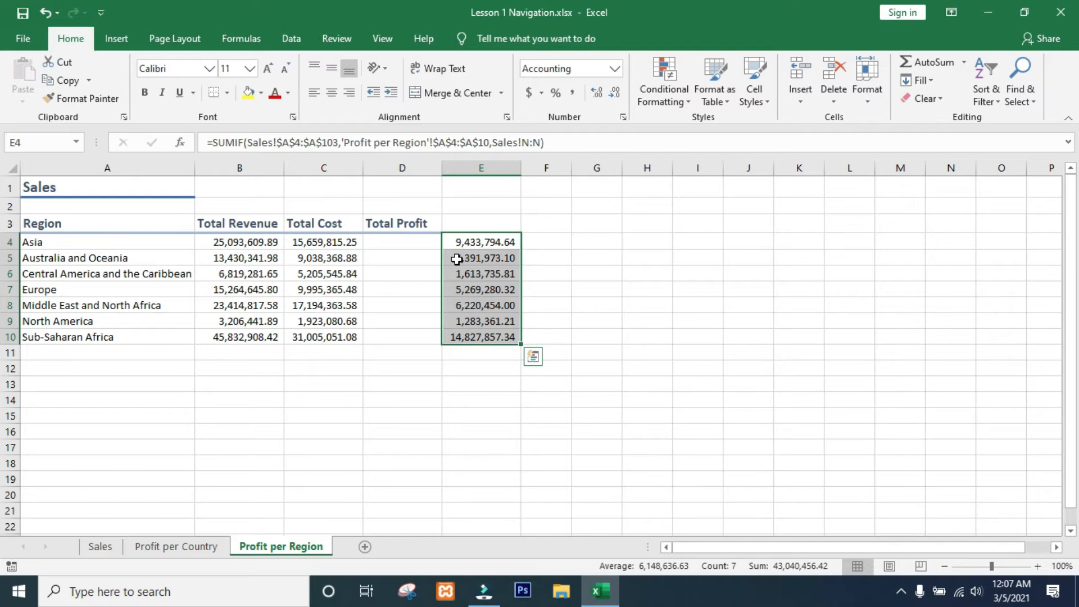
click(38, 17)
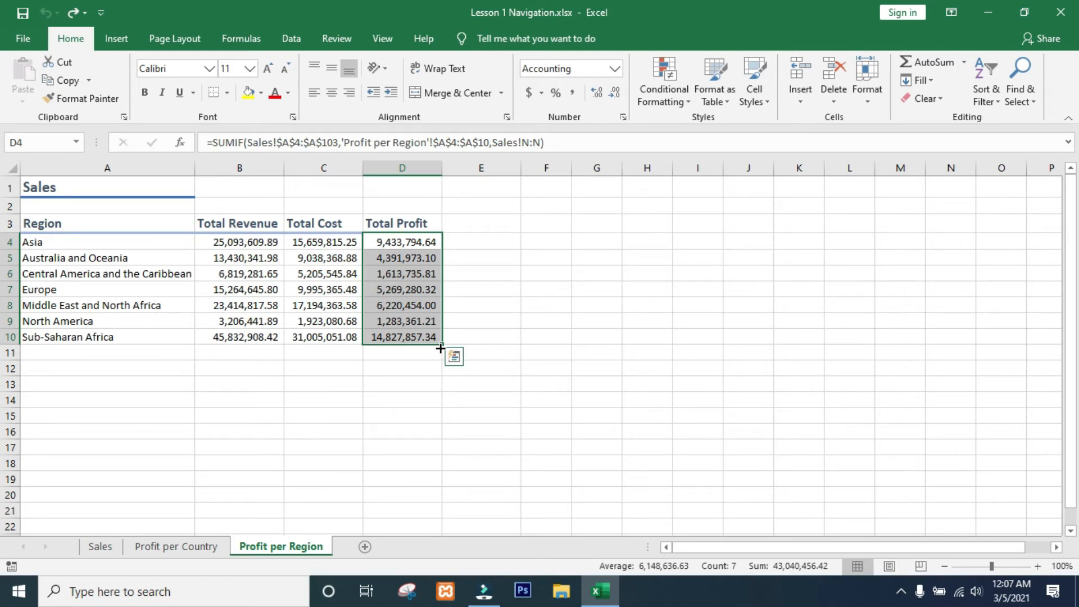
drag(441, 349, 437, 361)
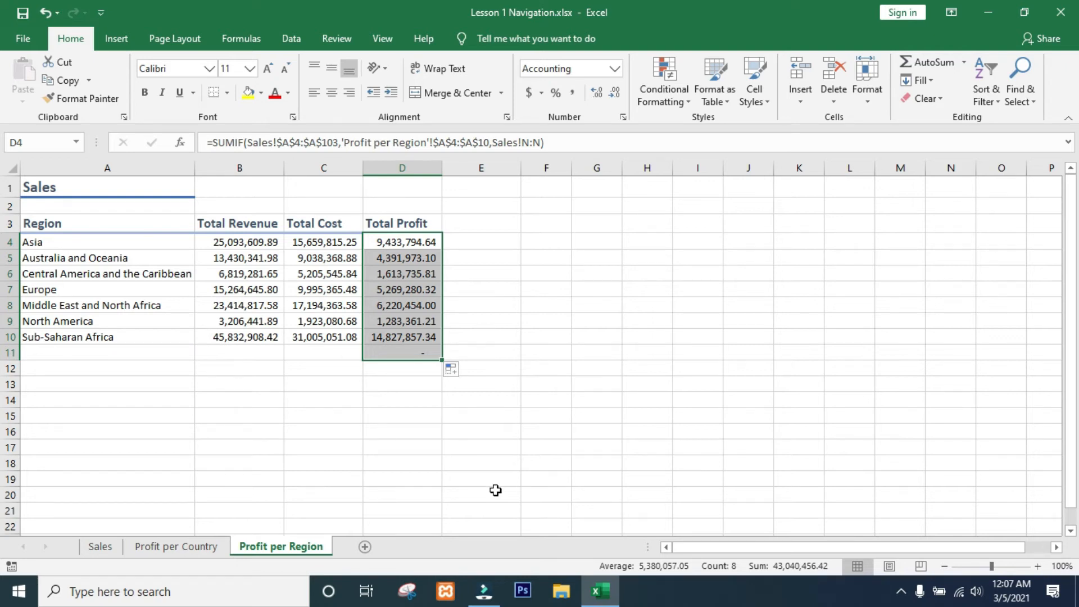
key(ctrl+z)
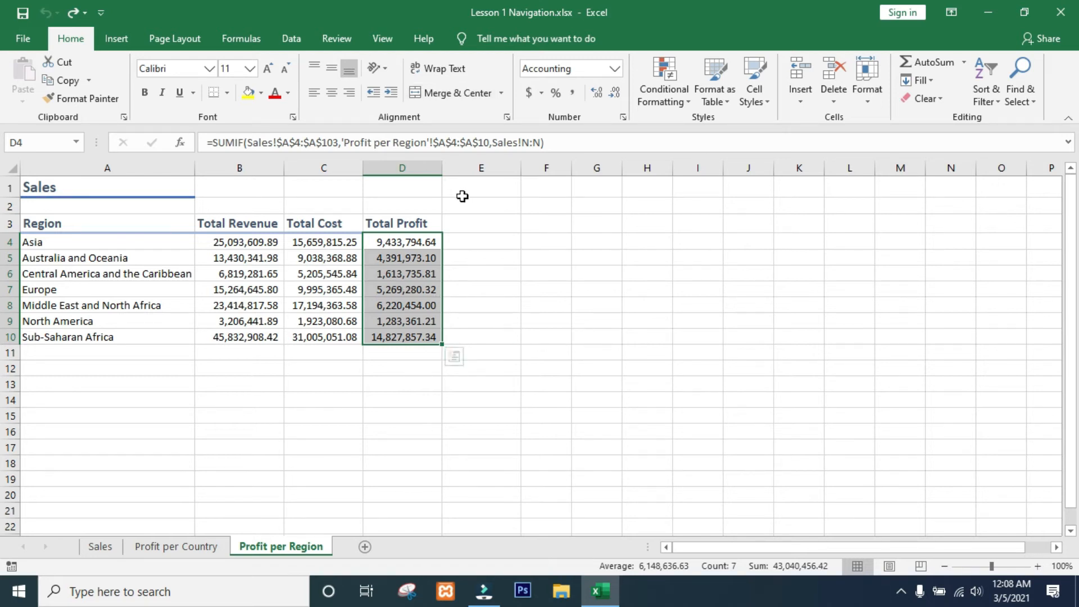
- Select the entire Total Profit column D, first directly and again starting from cell D6
click(405, 171)
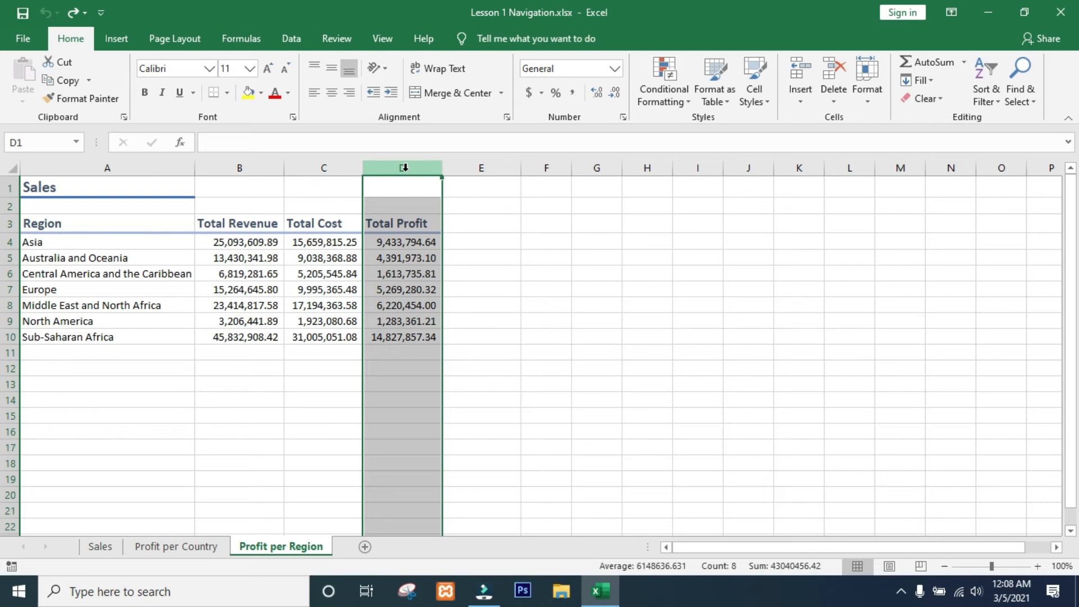
click(409, 275)
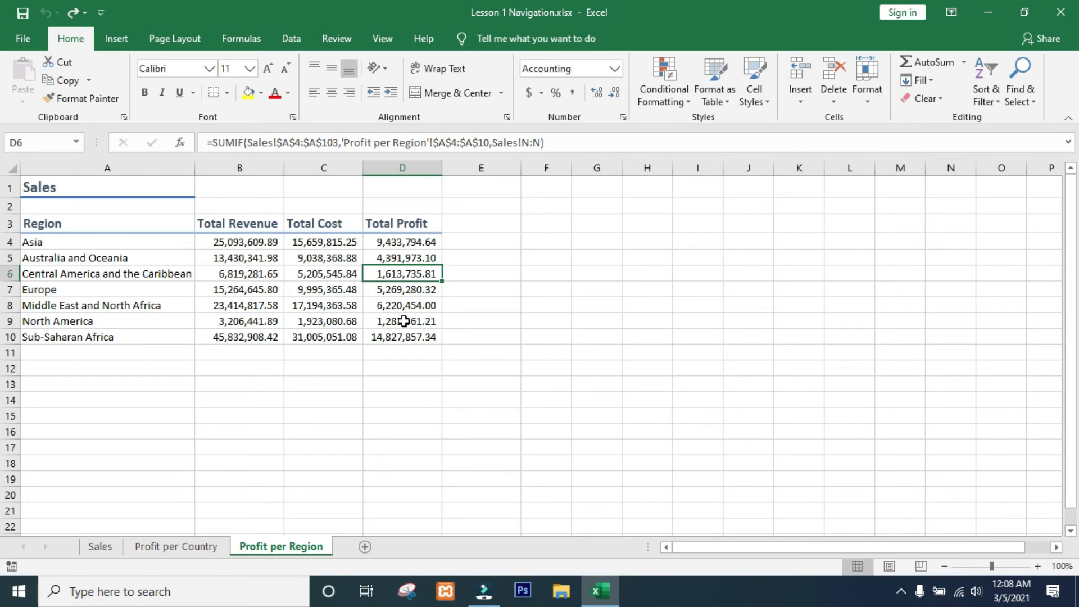
key(ctrl+space)
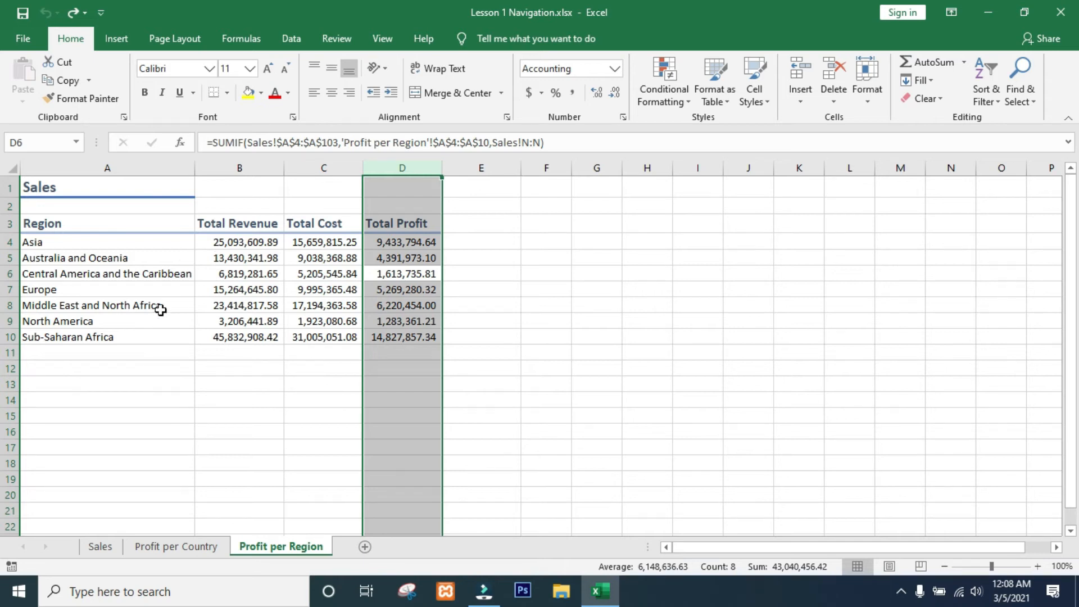
- Select the entire Australia and Oceania row 5, first directly and again starting from cell A5
click(11, 260)
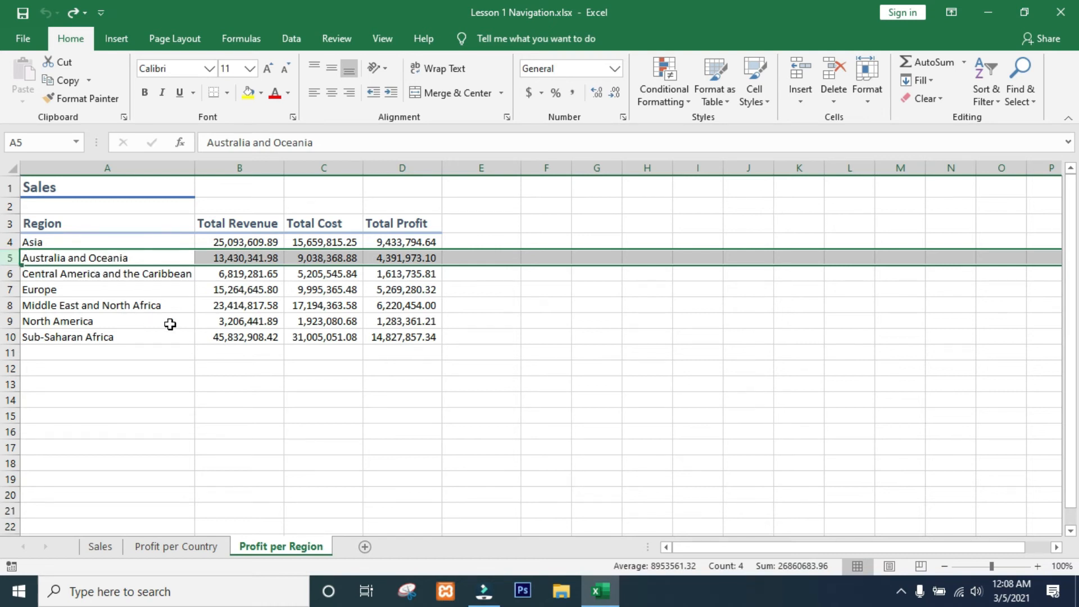
key(Right)
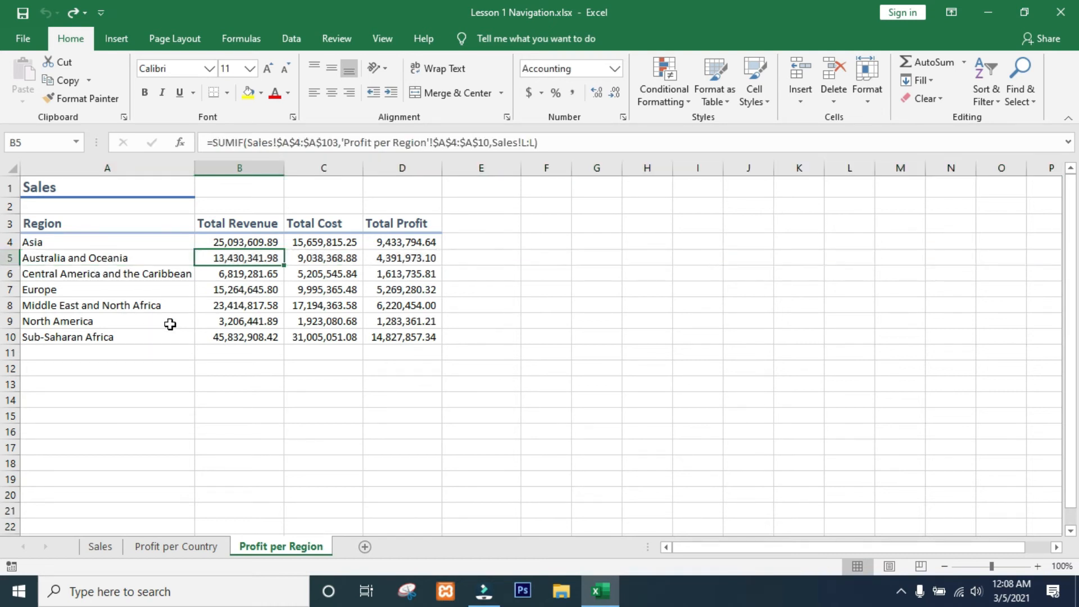
key(Left)
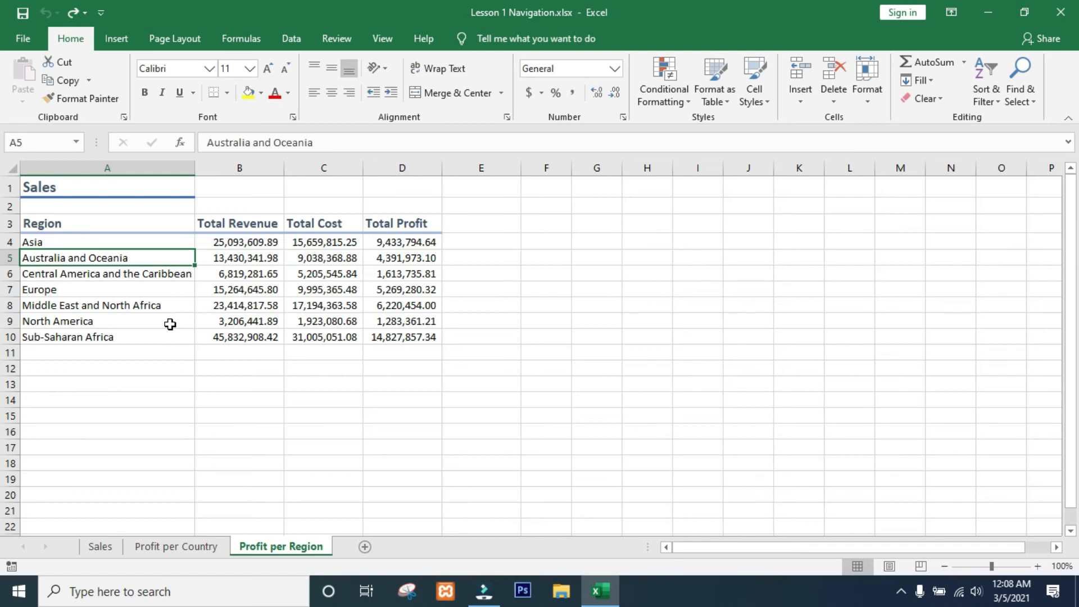
key(shift+space)
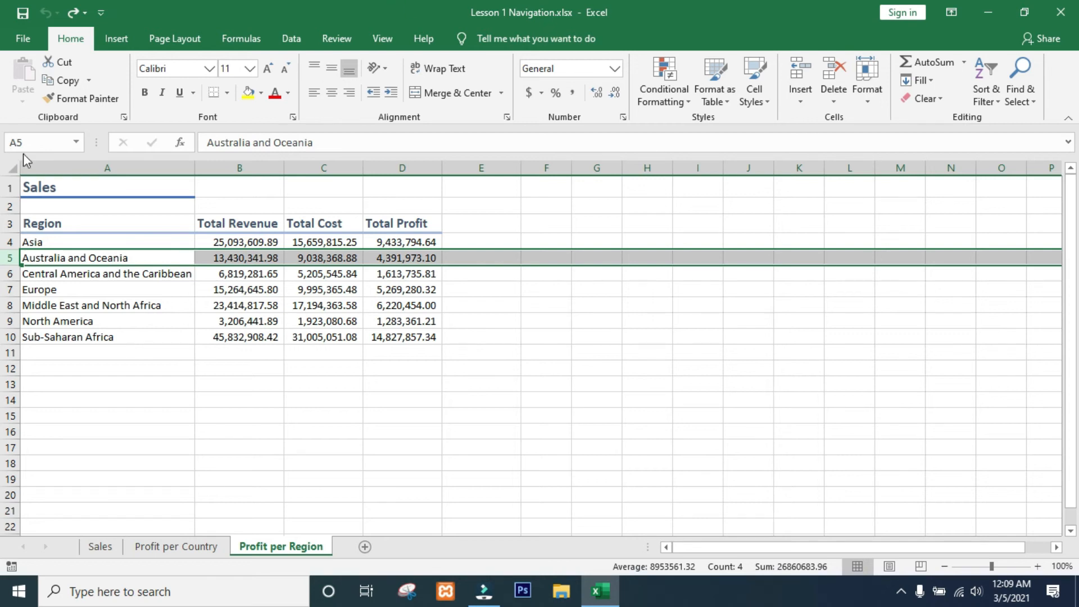
- Select the whole Profit per Region worksheet, followed by only the range A1:D10
click(14, 168)
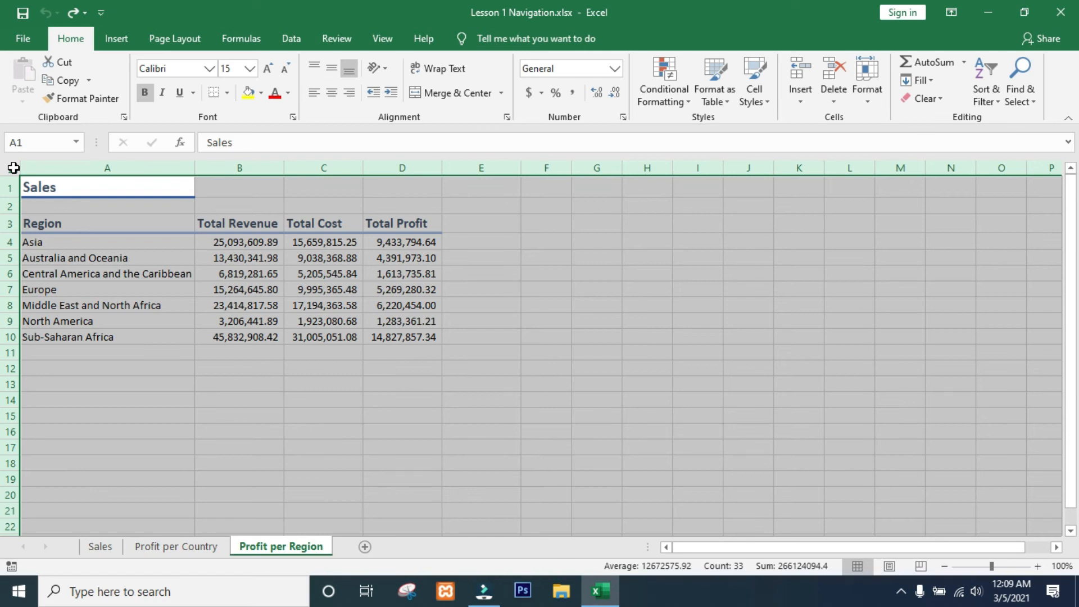
click(40, 189)
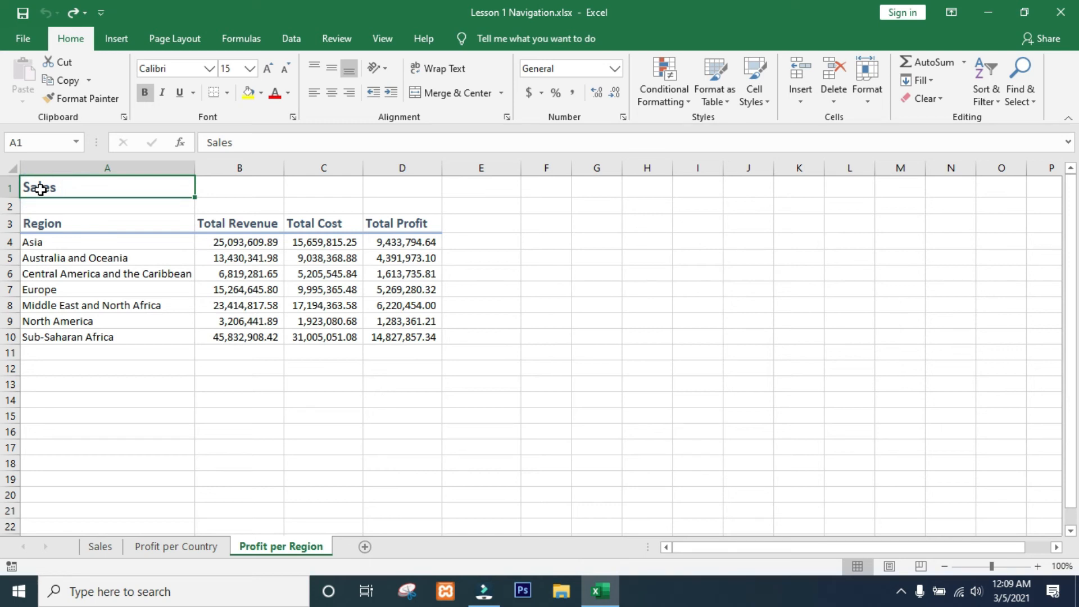
shift+click(430, 337)
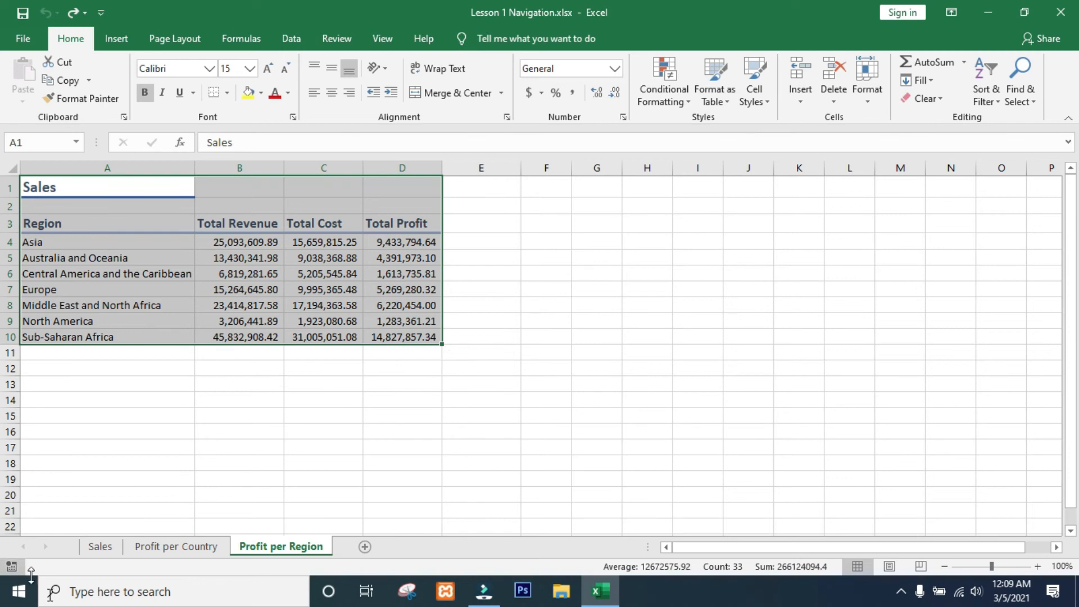
- On the Sales sheet, select the whole data region around cell A9, followed by the entire Total Profit column N
click(100, 546)
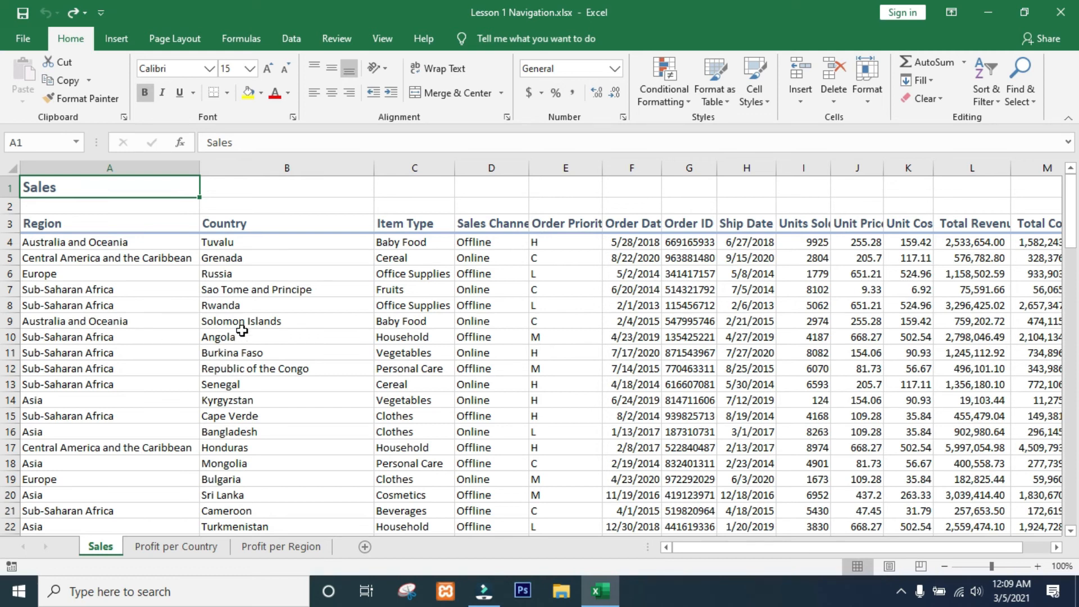
click(192, 325)
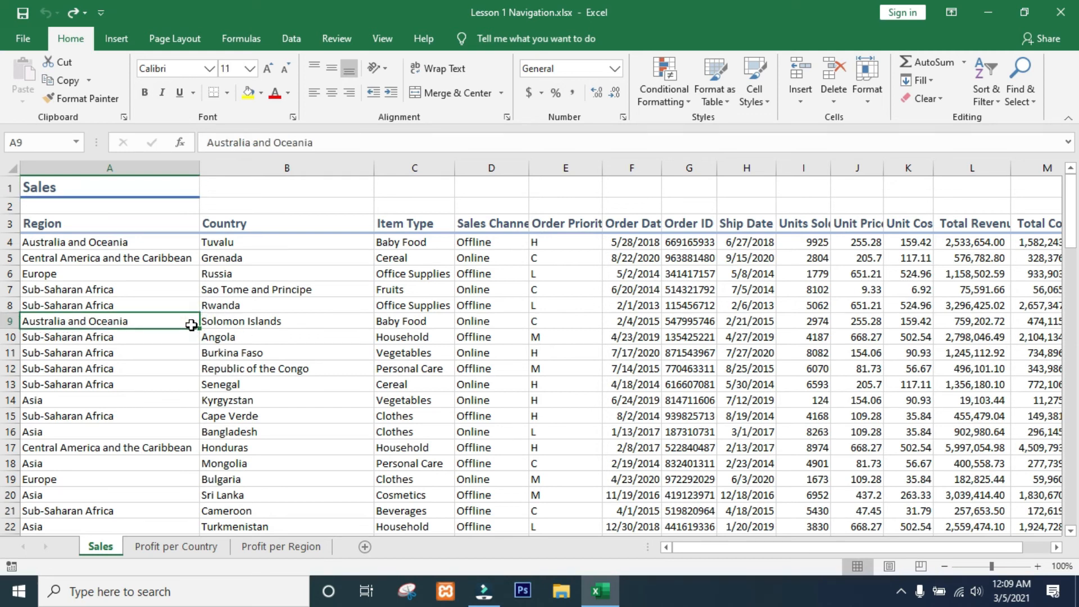
key(ctrl+a)
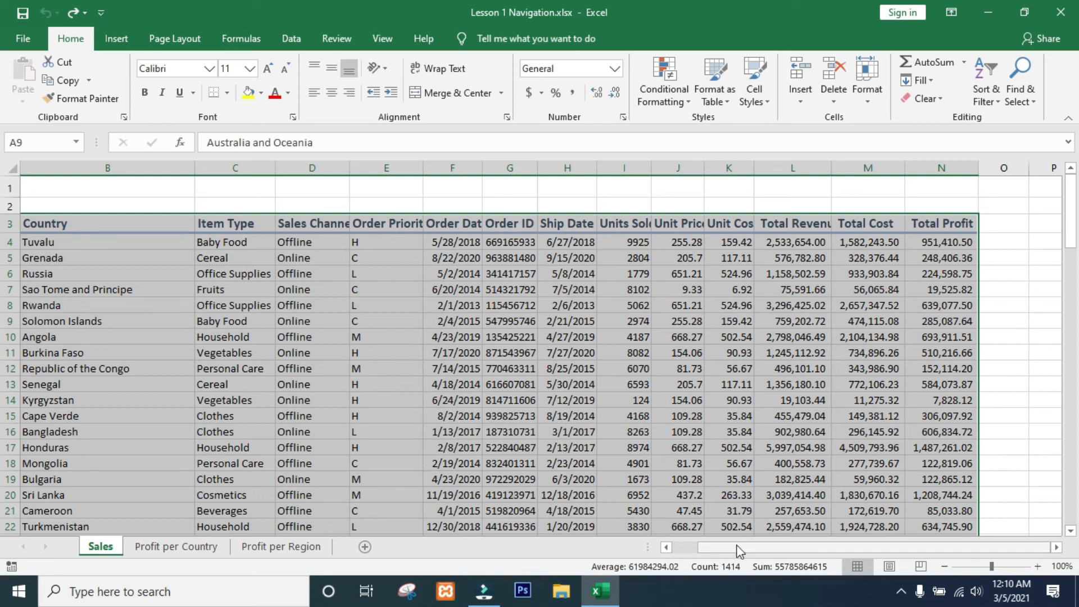
drag(730, 549, 687, 550)
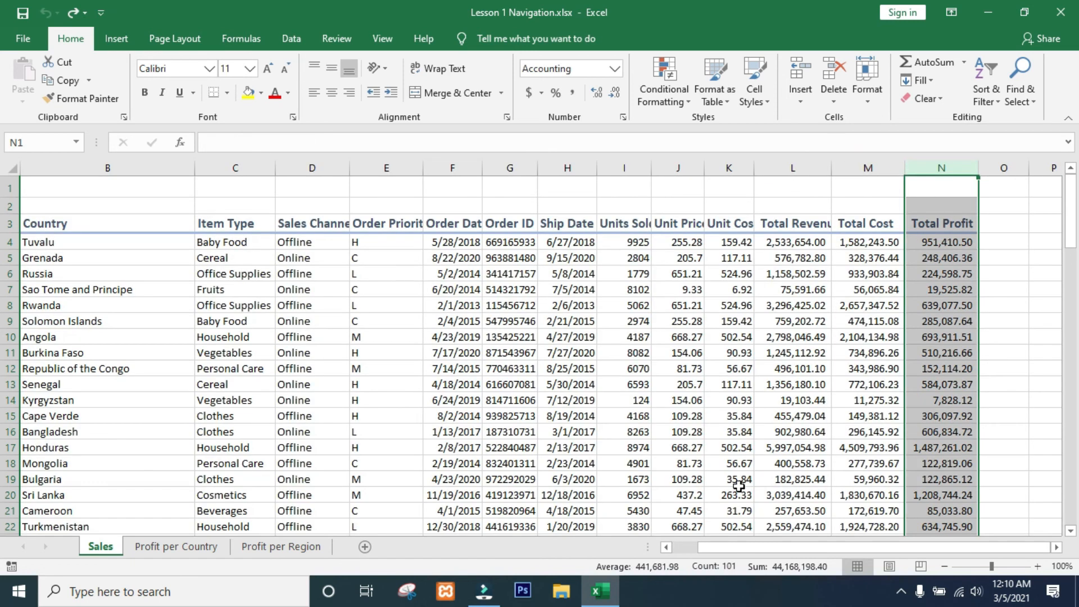
drag(822, 553, 799, 552)
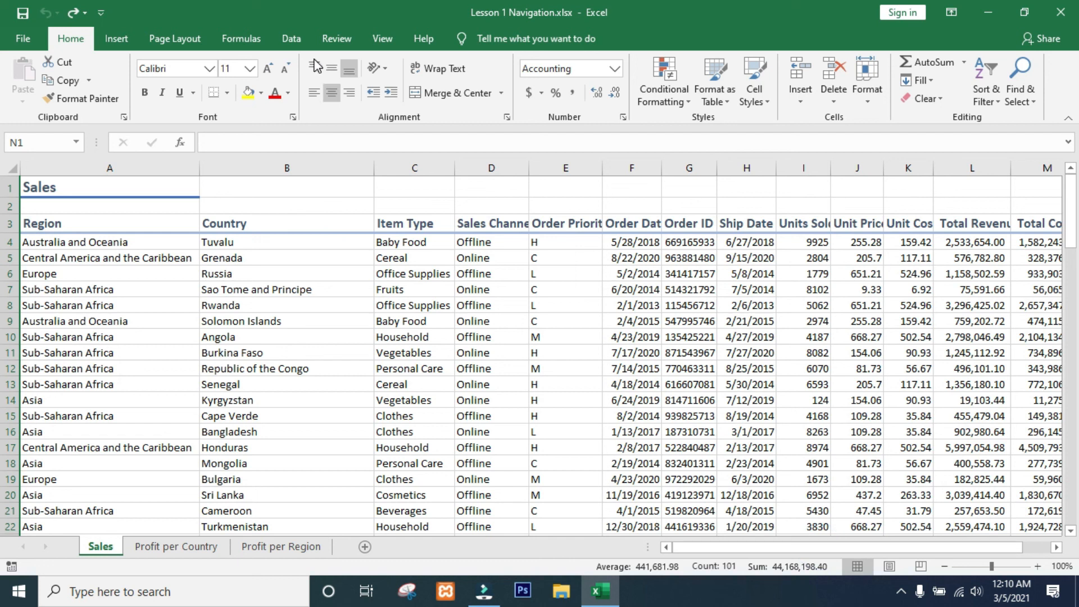
- Select the entire Country column B, followed by the entire Total Profit column N as a separate selection
click(270, 159)
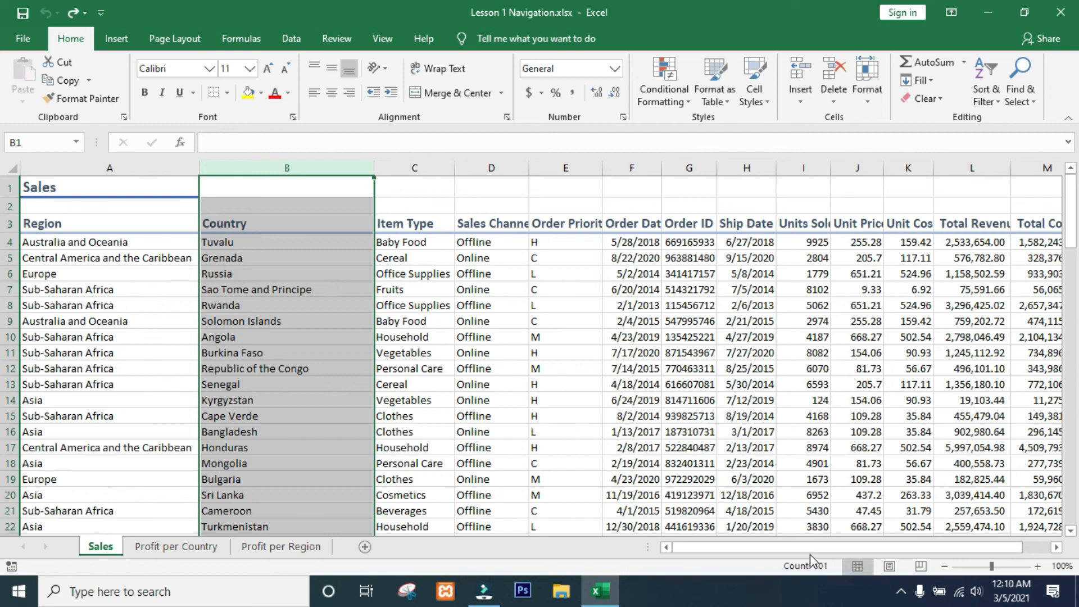
drag(824, 546, 849, 547)
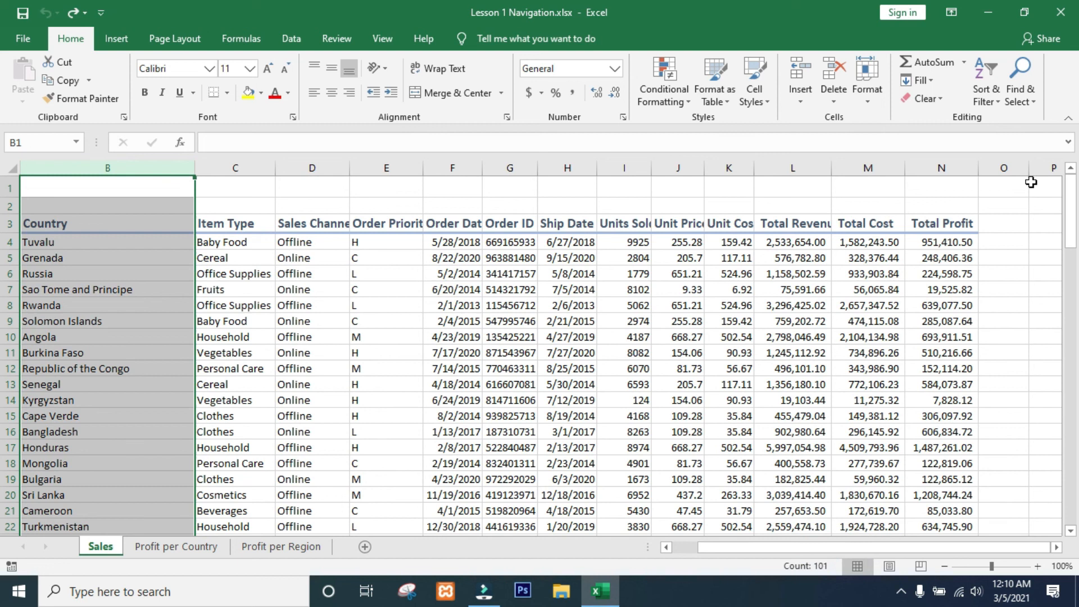
click(940, 165)
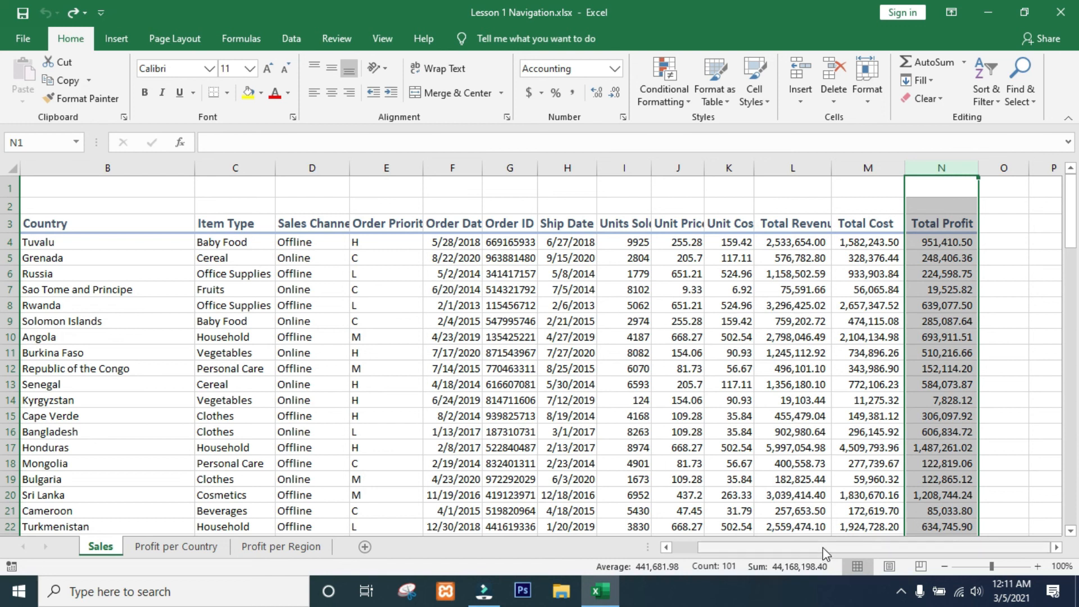
- Select the non-adjacent Country column B and Total Profit column N together in one selection
drag(824, 553, 821, 549)
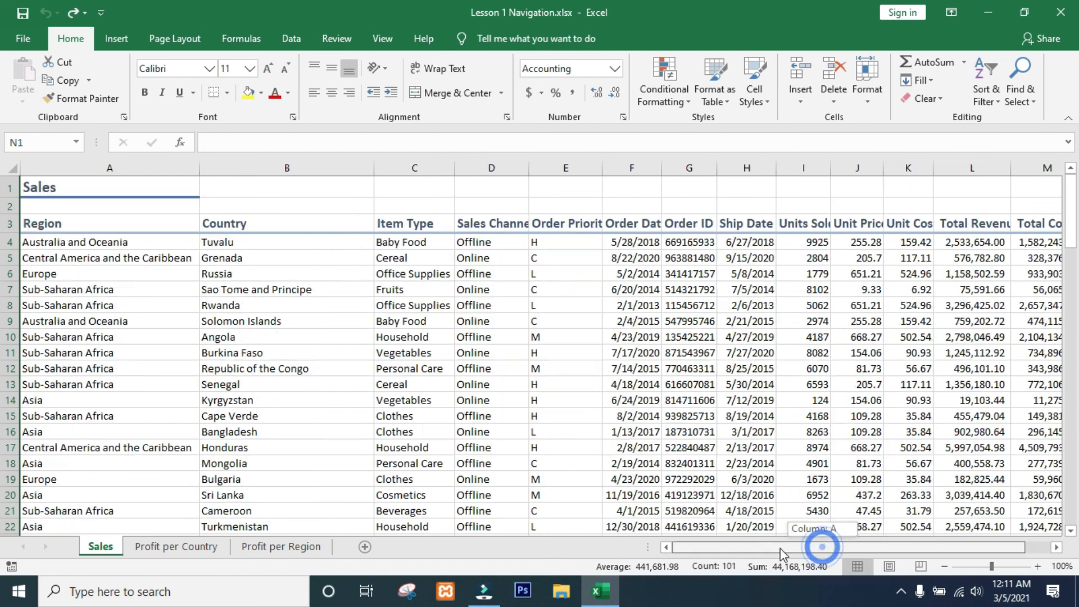
click(272, 163)
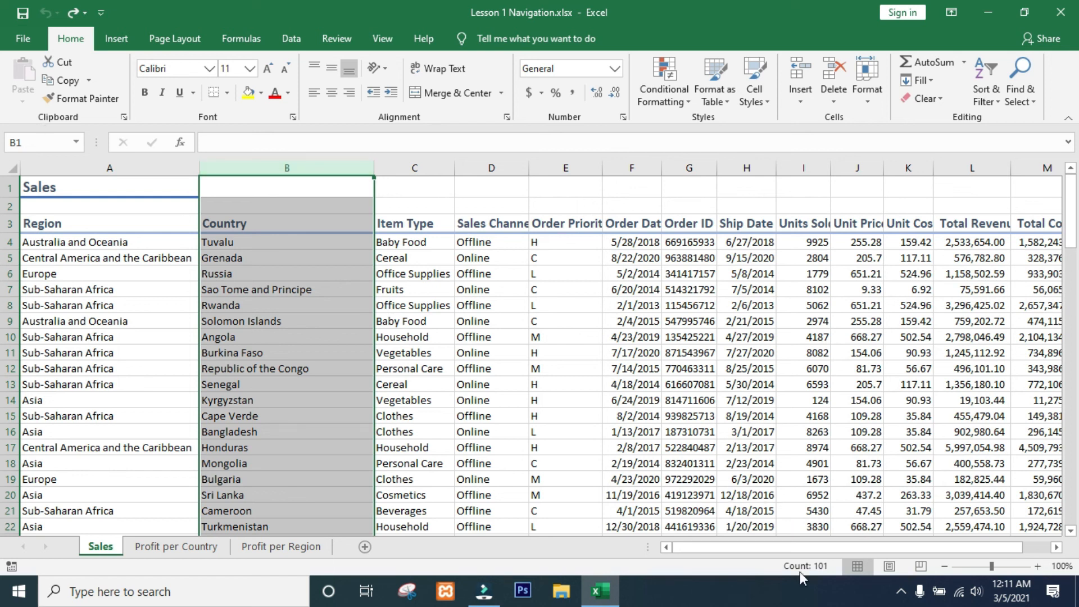
drag(804, 547, 838, 549)
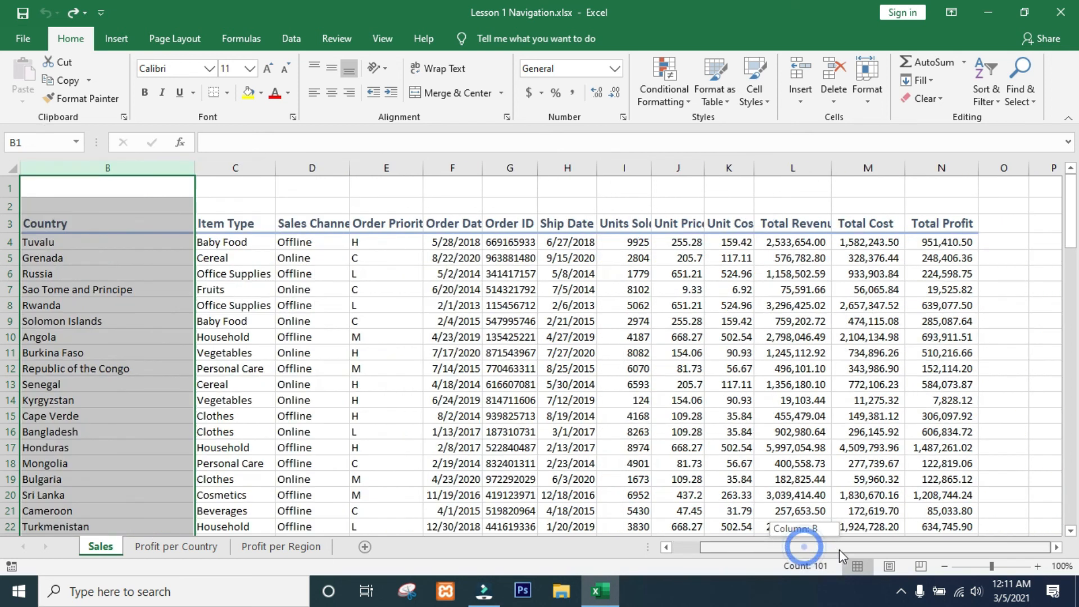
ctrl+click(963, 167)
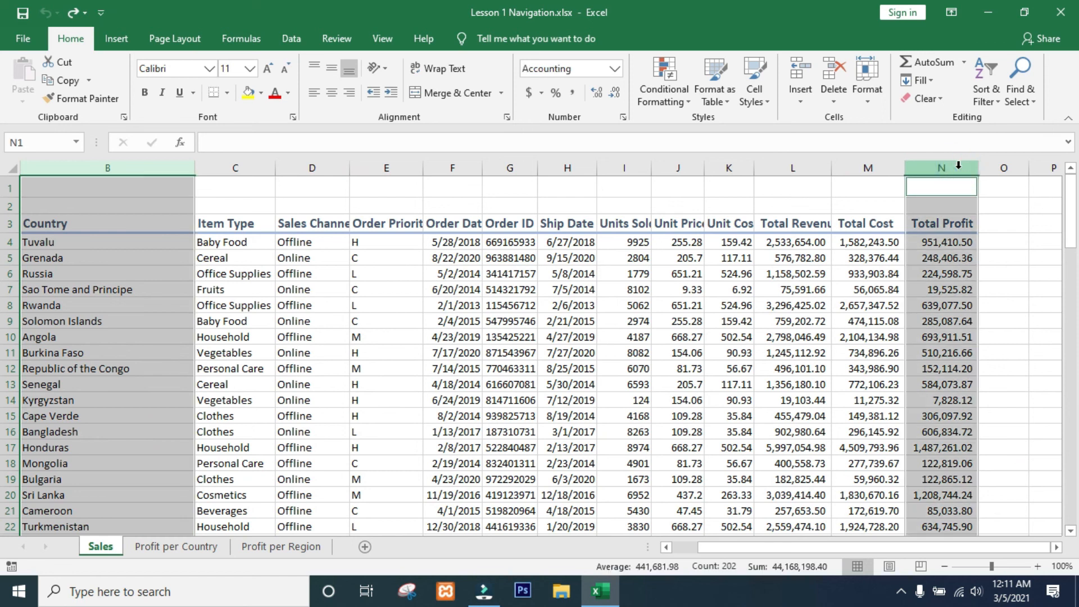